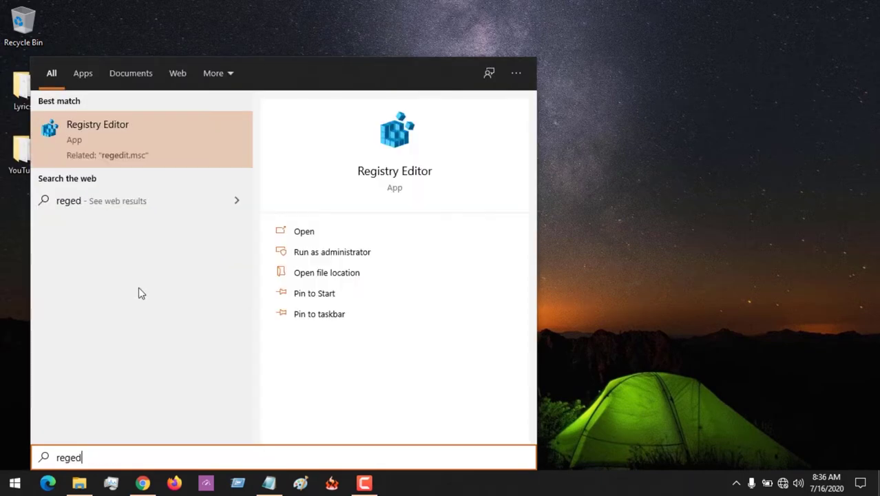
Search 'regis' from the Start menu and launch Registry Editor from the best match.
{"action": "key", "text": "BackSpace"}
{"action": "key", "text": "BackSpace"}
{"action": "key", "text": "BackSpace"}
{"action": "type", "text": "gist"}
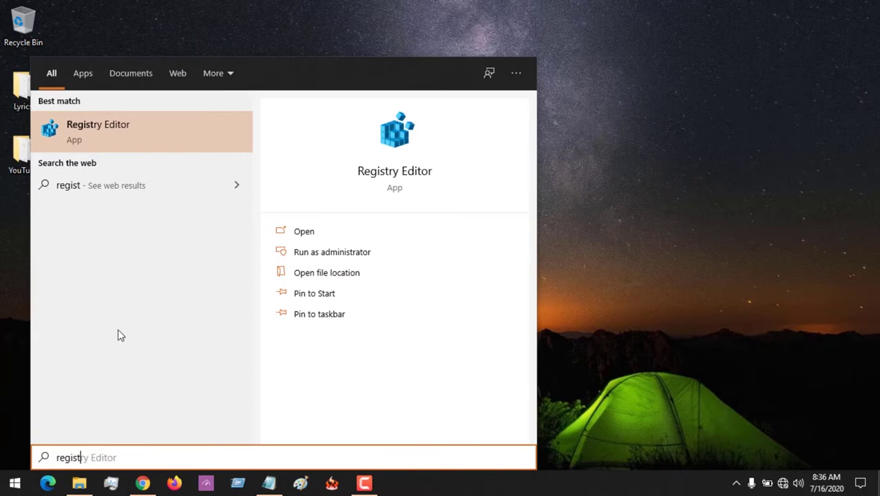
{"action": "left_click", "coordinate": [241, 487]}
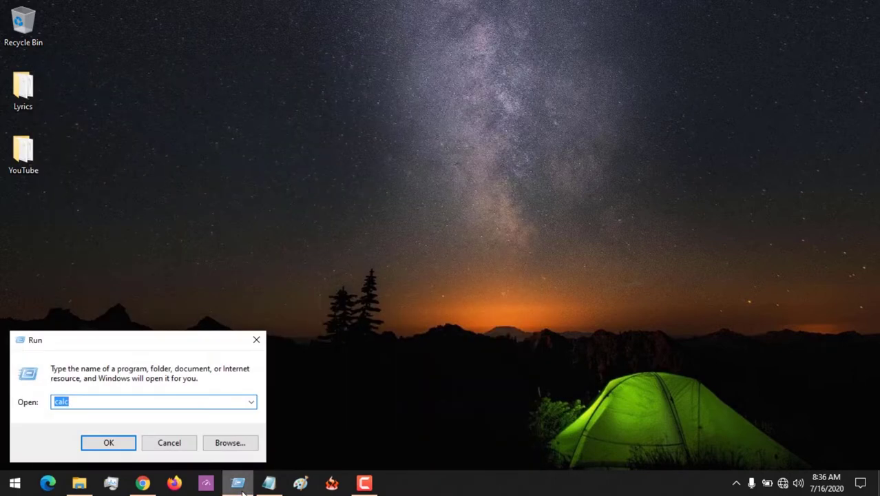
{"action": "type", "text": "regedit"}
{"action": "mouse_move", "coordinate": [238, 483]}
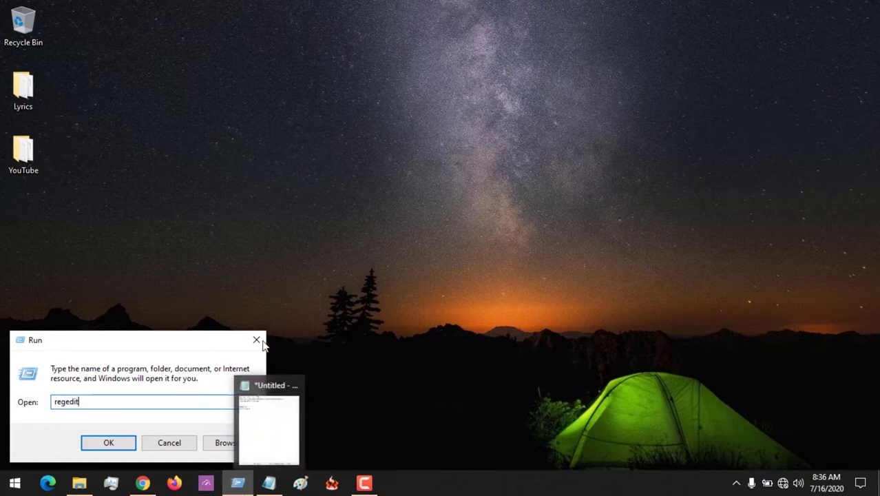
{"action": "left_click", "coordinate": [259, 341]}
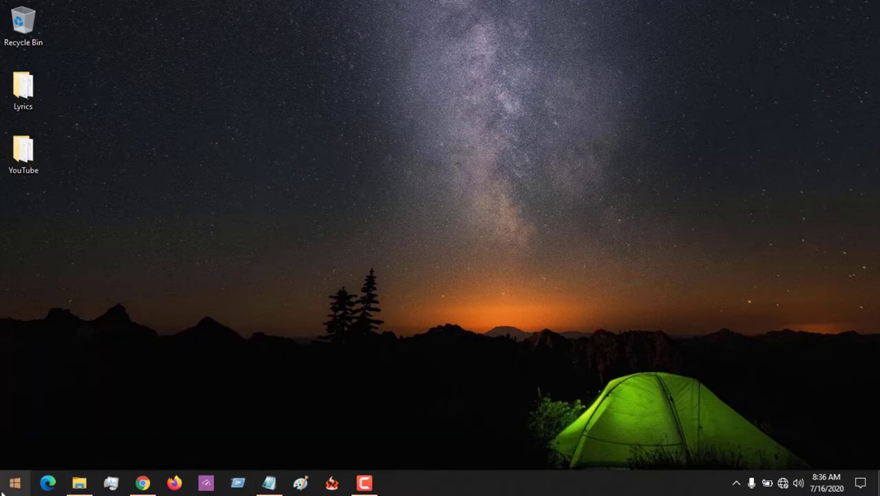
{"action": "left_click", "coordinate": [8, 488]}
{"action": "type", "text": "re"}
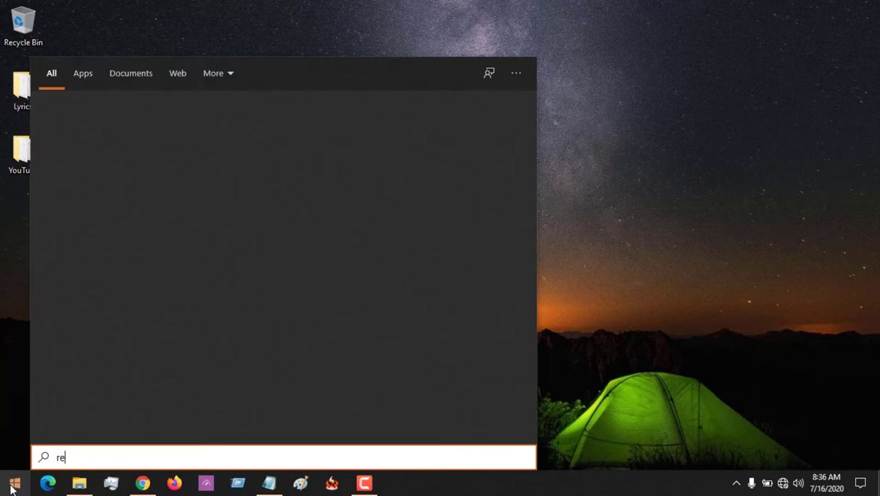
{"action": "type", "text": "gis"}
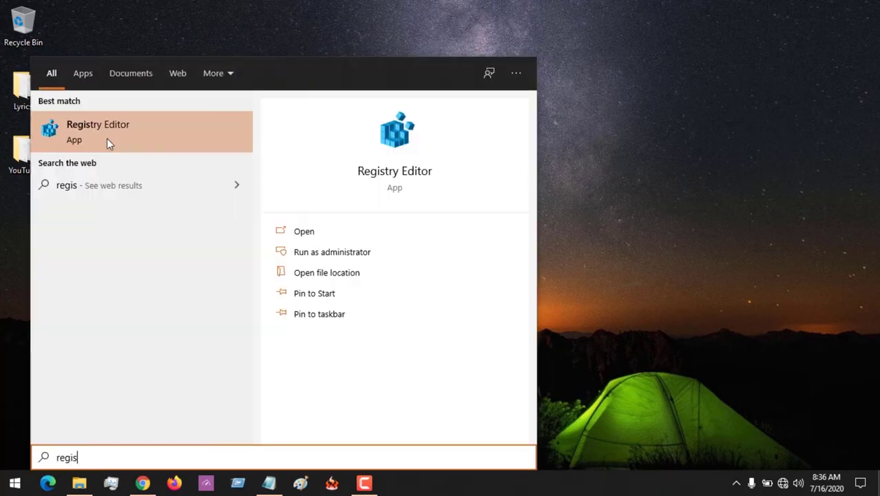
{"action": "left_click", "coordinate": [107, 140]}
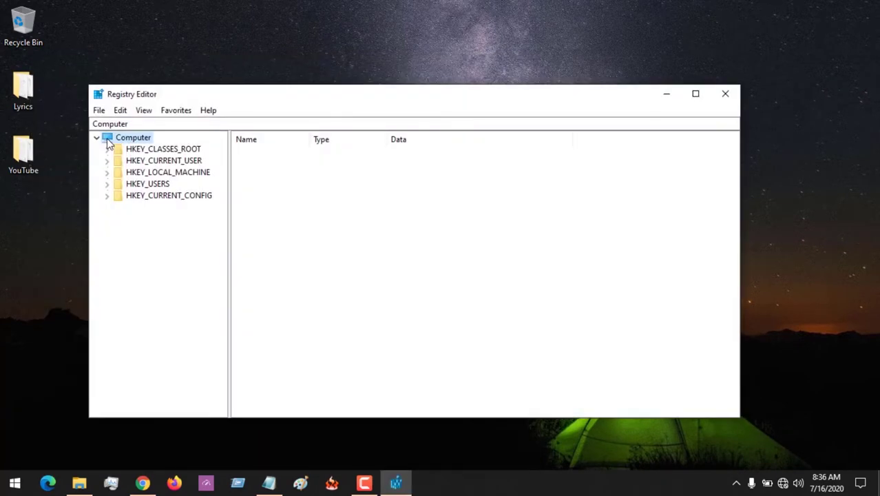
Bring the Notepad notes forward and highlight SYSTEM in the StorageDevicePolicies registry path.
{"action": "left_click", "coordinate": [269, 482]}
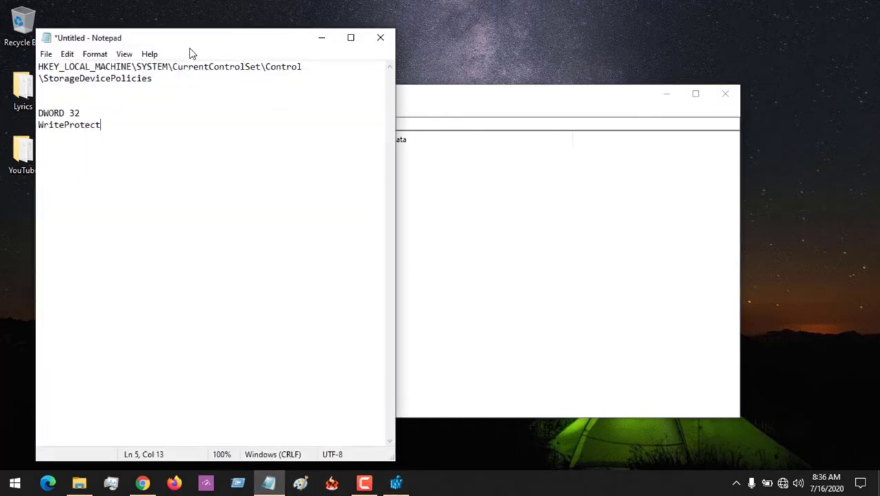
{"action": "left_click", "coordinate": [164, 78]}
{"action": "left_click_drag", "start_coordinate": [164, 78], "coordinate": [64, 78]}
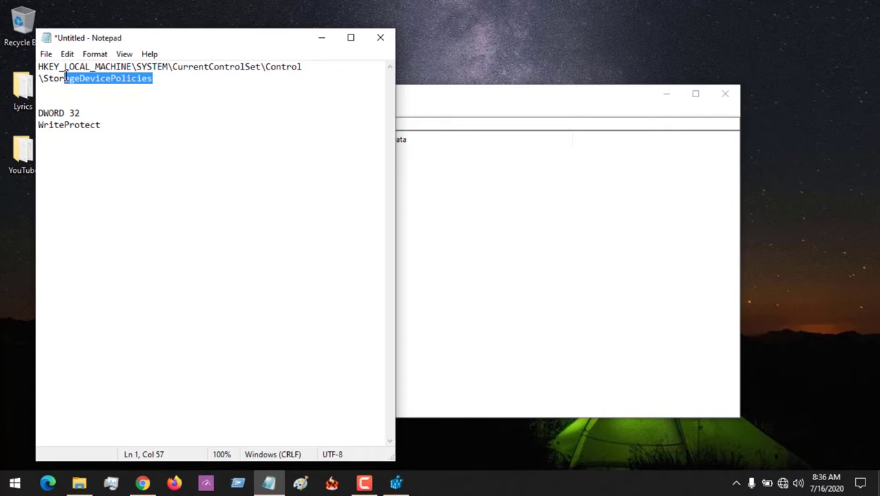
{"action": "left_click", "coordinate": [172, 67]}
{"action": "left_click_drag", "start_coordinate": [167, 68], "coordinate": [162, 69]}
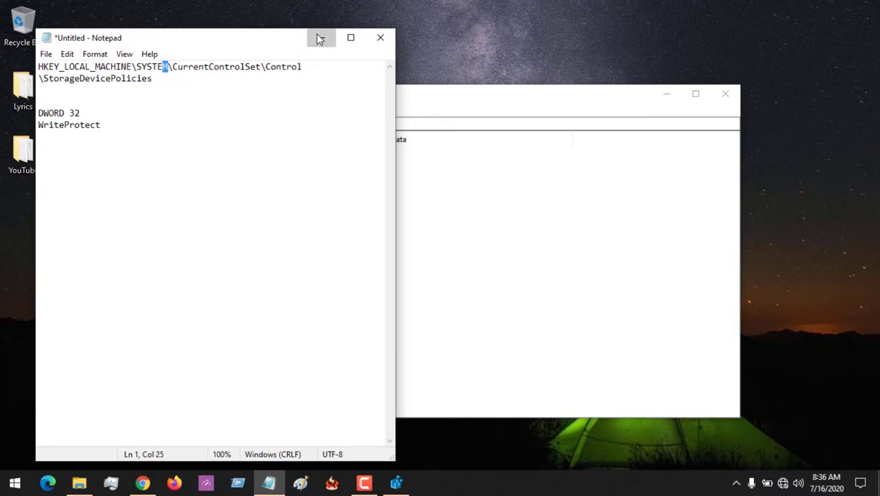
Minimize and restore Notepad, then move it right to uncover Registry Editor's key tree.
{"action": "left_click", "coordinate": [321, 38]}
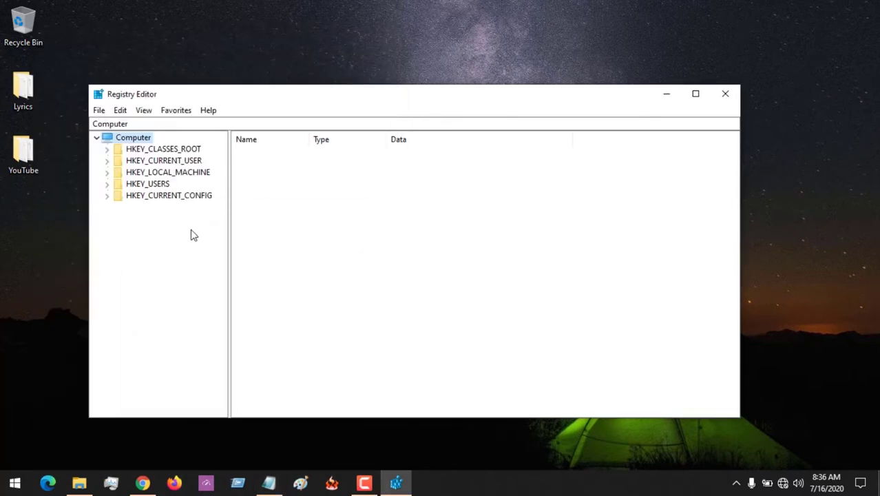
{"action": "left_click", "coordinate": [268, 483]}
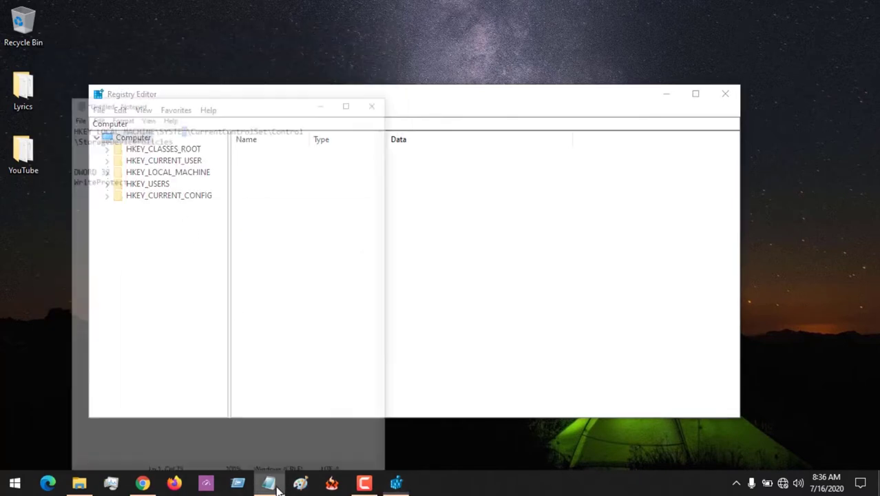
{"action": "left_click_drag", "start_coordinate": [160, 45], "coordinate": [361, 31]}
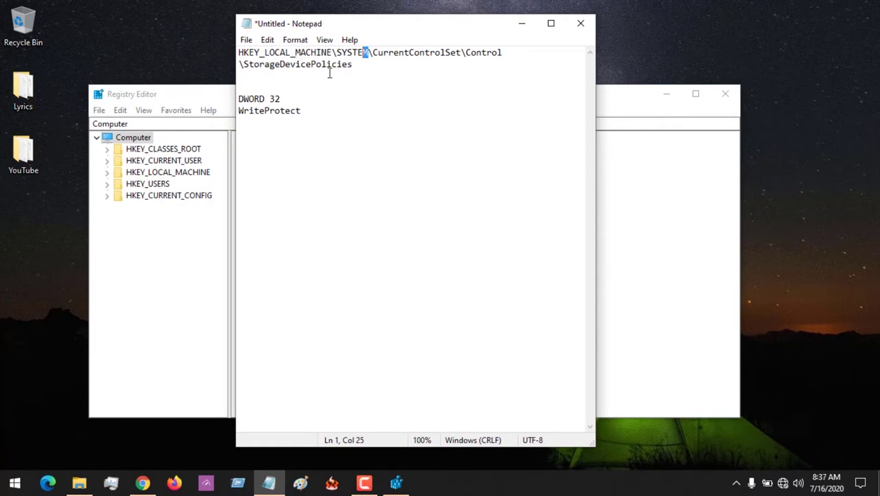
Expand HKEY_LOCAL_MACHINE > SYSTEM > CurrentControlSet > Control in the key tree.
{"action": "left_click", "coordinate": [107, 173]}
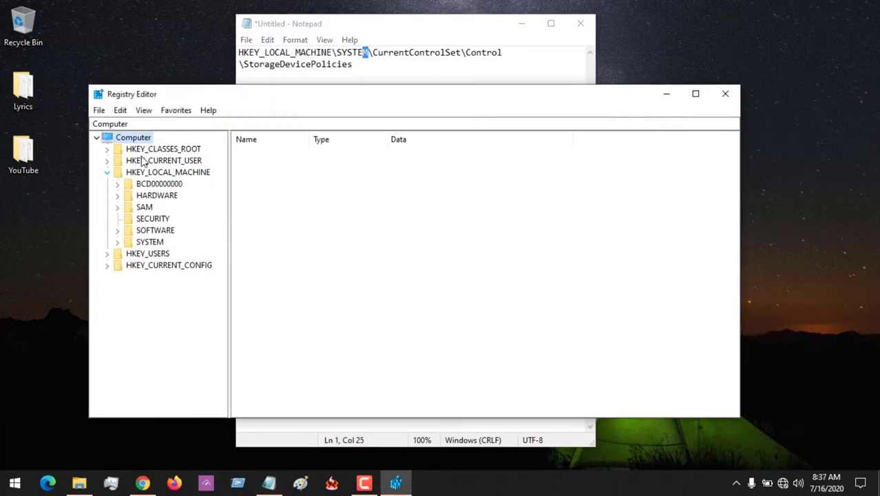
{"action": "left_click", "coordinate": [118, 242]}
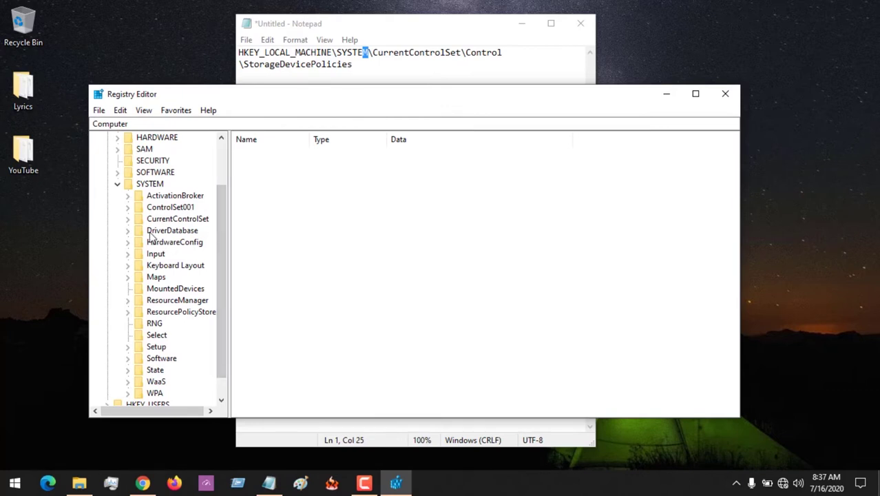
{"action": "left_click", "coordinate": [127, 219]}
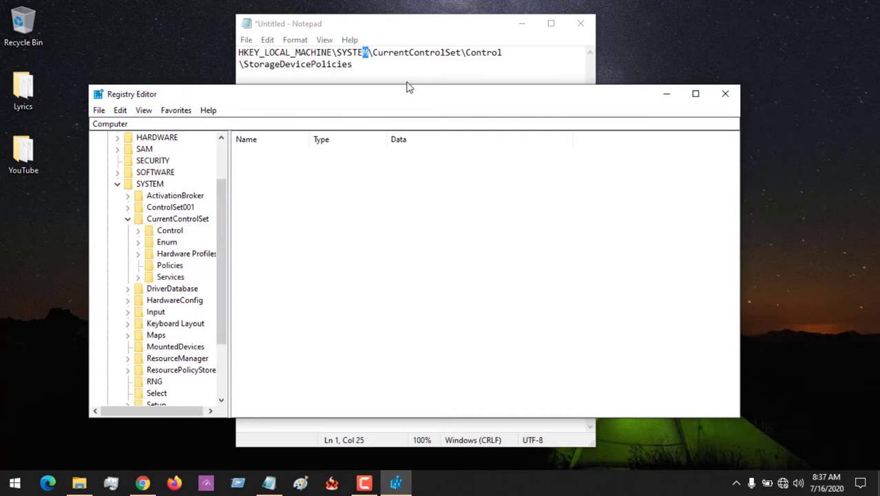
{"action": "left_click", "coordinate": [138, 232]}
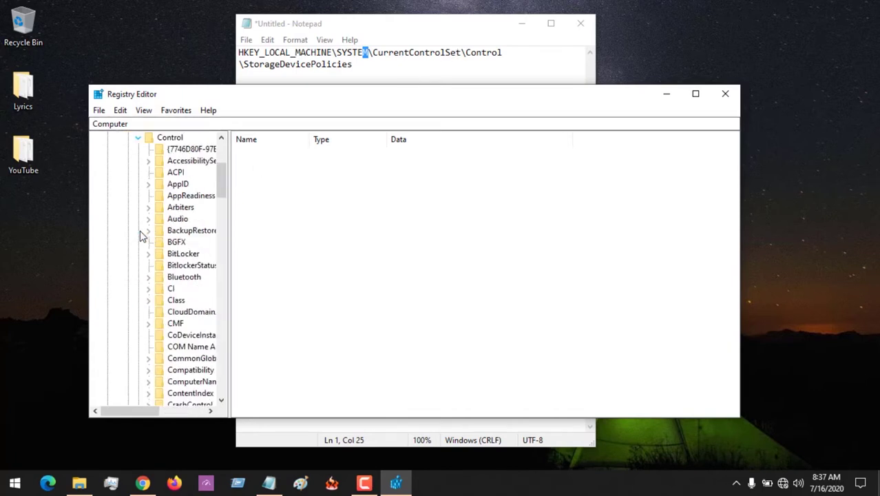
{"action": "left_click_drag", "start_coordinate": [222, 192], "coordinate": [228, 220]}
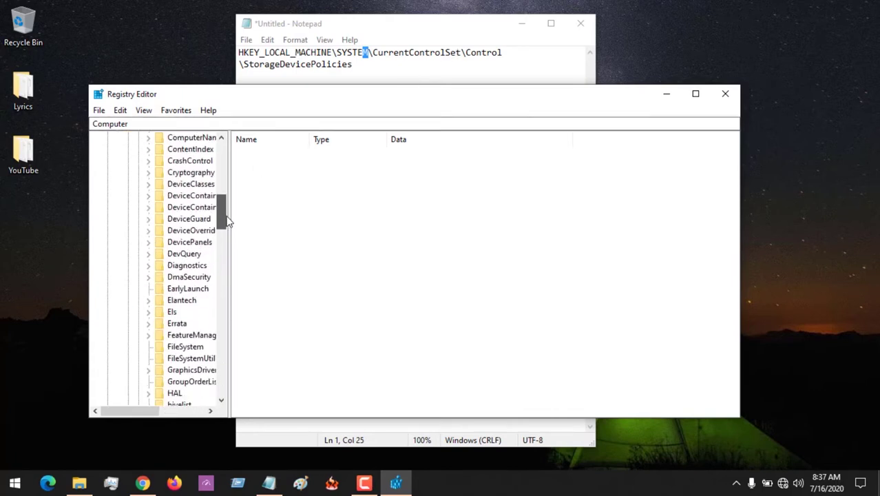
Maximize Registry Editor, widen the tree pane and scroll down to the Storage subkey.
{"action": "left_click", "coordinate": [696, 97]}
{"action": "left_click_drag", "start_coordinate": [140, 279], "coordinate": [297, 263]}
{"action": "left_click_drag", "start_coordinate": [293, 204], "coordinate": [288, 350]}
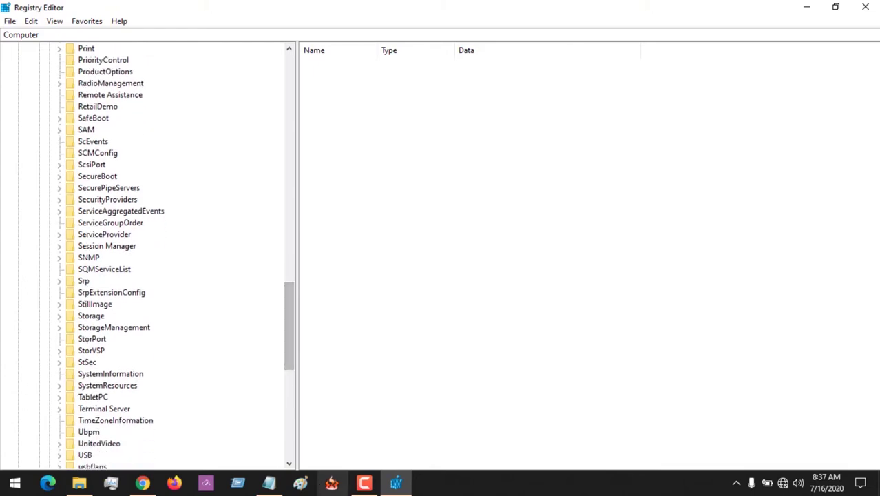
Return to Registry Editor and select the Storage key under Control, passing StorageManagement.
{"action": "left_click", "coordinate": [268, 483]}
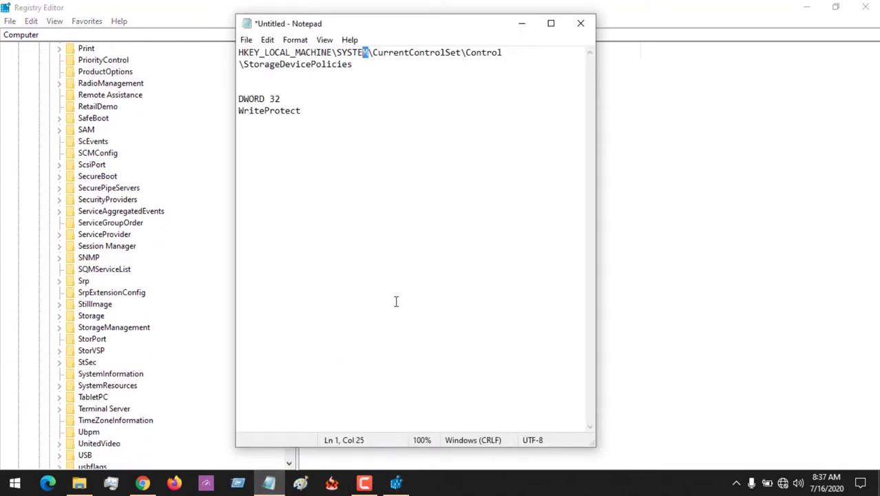
{"action": "left_click", "coordinate": [661, 130]}
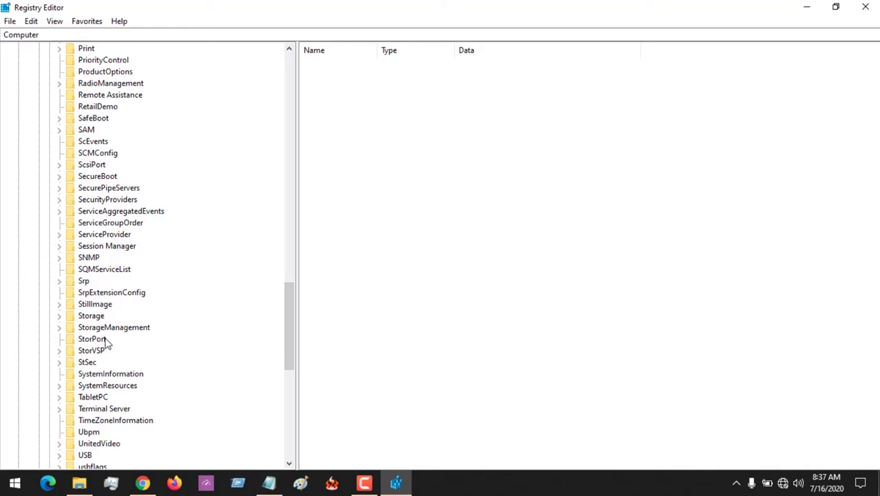
{"action": "left_click", "coordinate": [102, 329]}
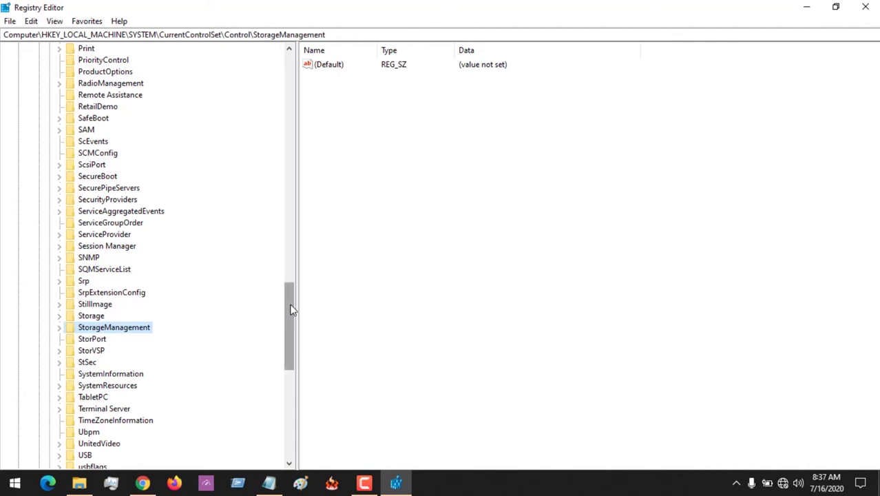
{"action": "mouse_move", "coordinate": [292, 307]}
{"action": "left_mouse_down"}
{"action": "mouse_move", "coordinate": [291, 297]}
{"action": "mouse_move", "coordinate": [288, 324]}
{"action": "left_mouse_up"}
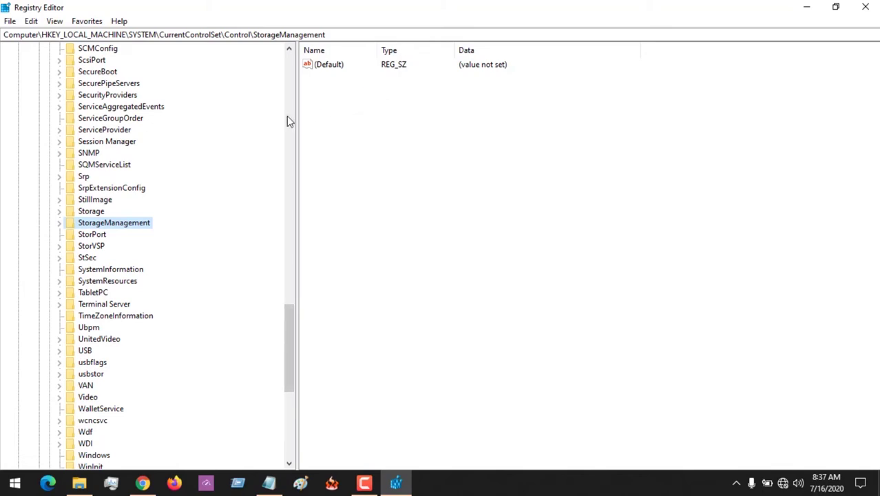
{"action": "left_click", "coordinate": [98, 214]}
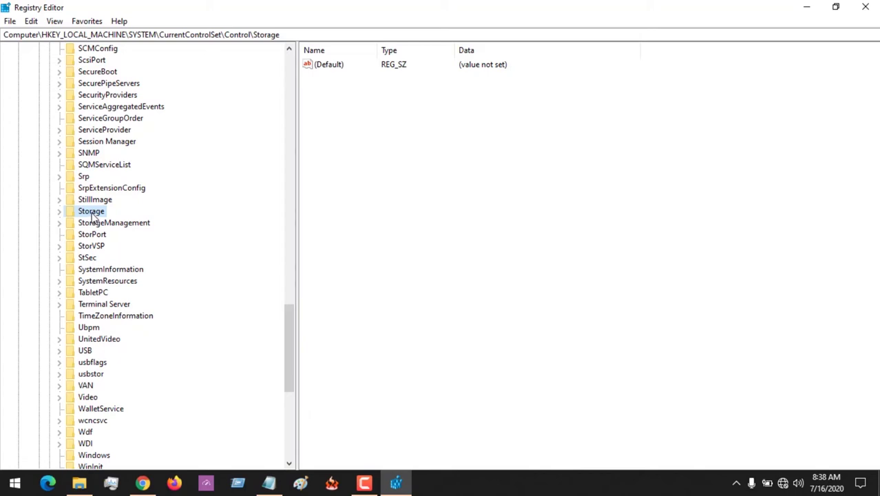
Add a new DWORD (32-bit) value named WriteProtect to the Storage key.
{"action": "right_click", "coordinate": [91, 213]}
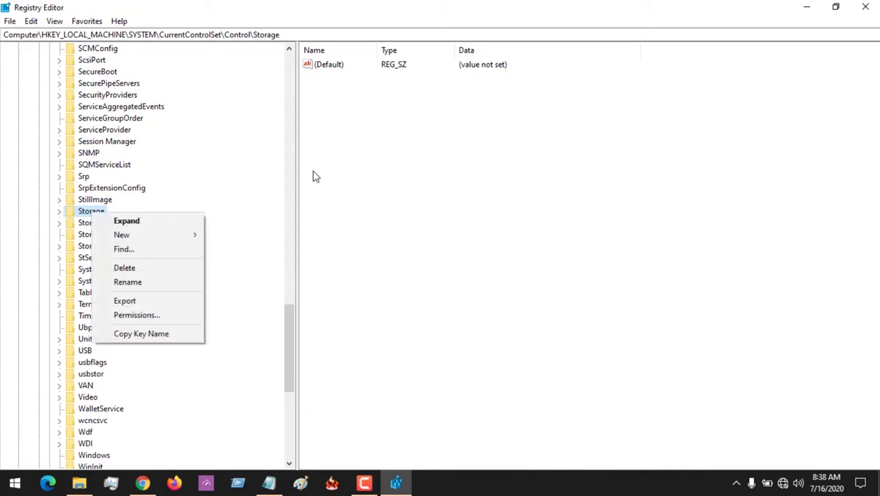
{"action": "left_click", "coordinate": [306, 215]}
{"action": "left_click", "coordinate": [82, 216]}
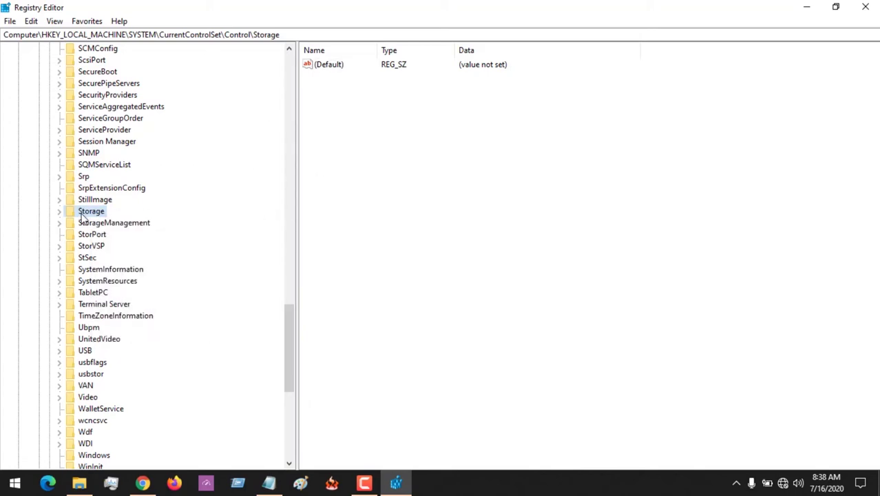
{"action": "right_click", "coordinate": [82, 217]}
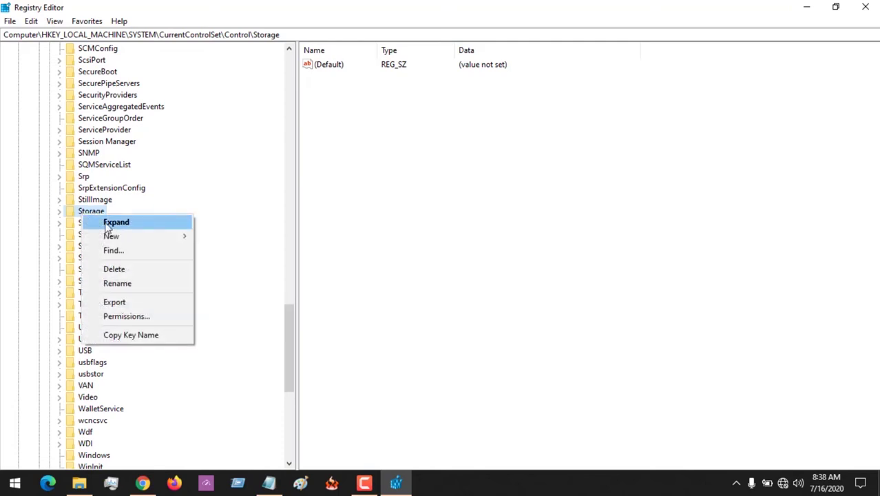
{"action": "mouse_move", "coordinate": [111, 237]}
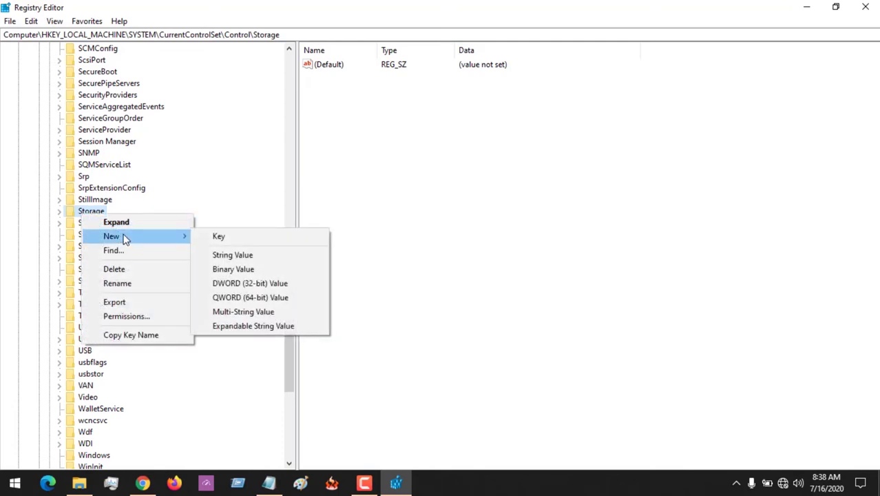
{"action": "left_click", "coordinate": [232, 290]}
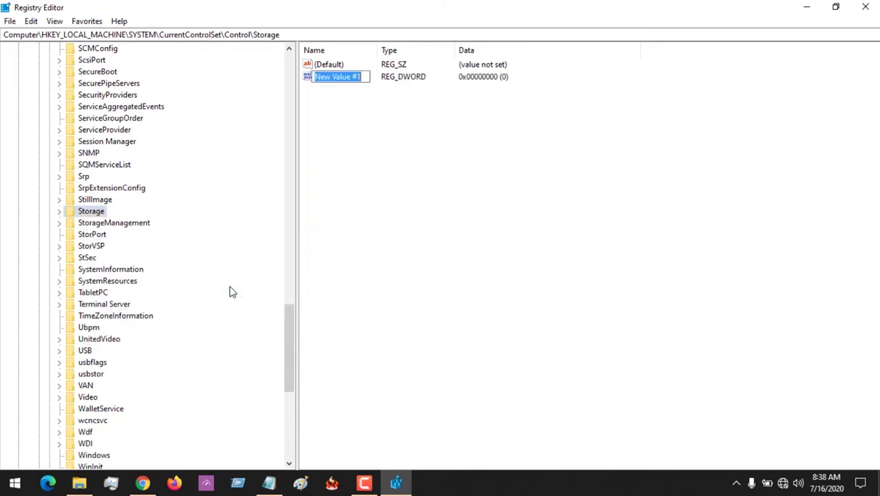
{"action": "type", "text": "W"}
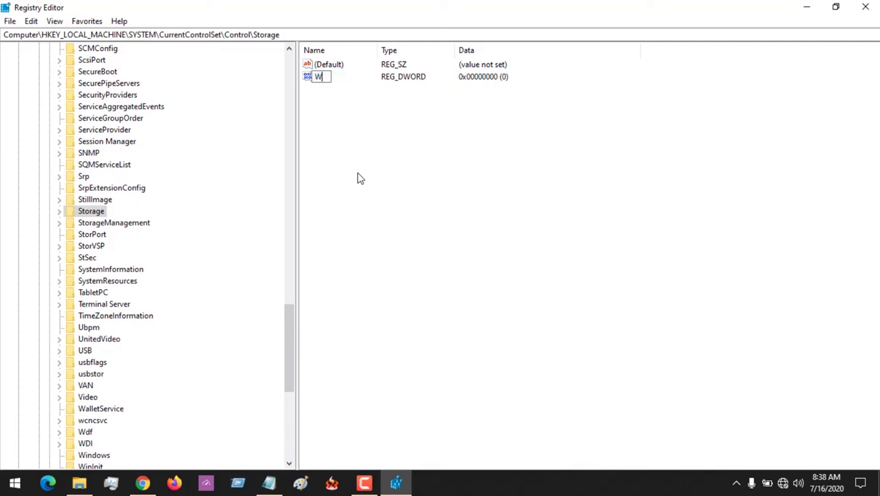
{"action": "type", "text": "riteProt"}
{"action": "type", "text": "ect"}
{"action": "key", "text": "Return"}
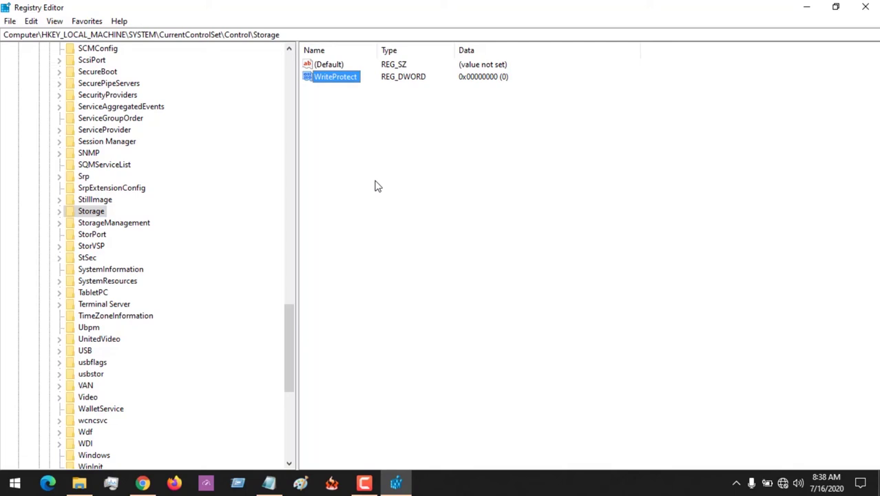
{"action": "double_click", "coordinate": [347, 79]}
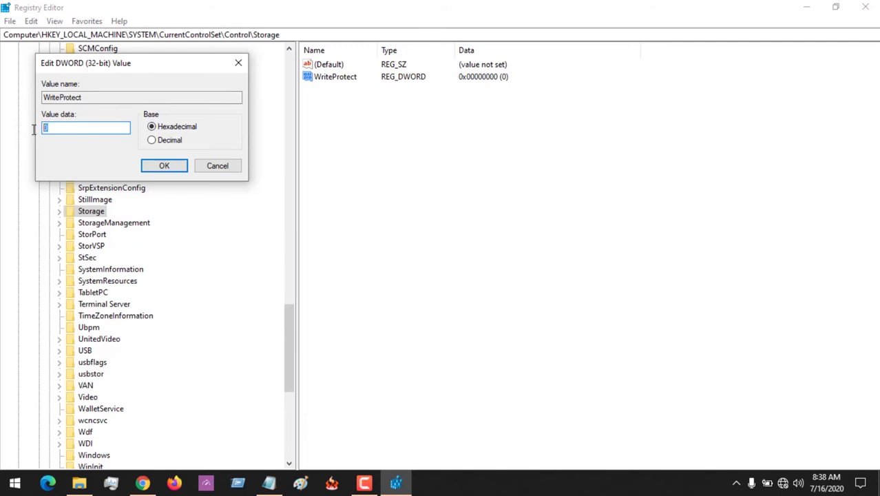
{"action": "left_click", "coordinate": [165, 167]}
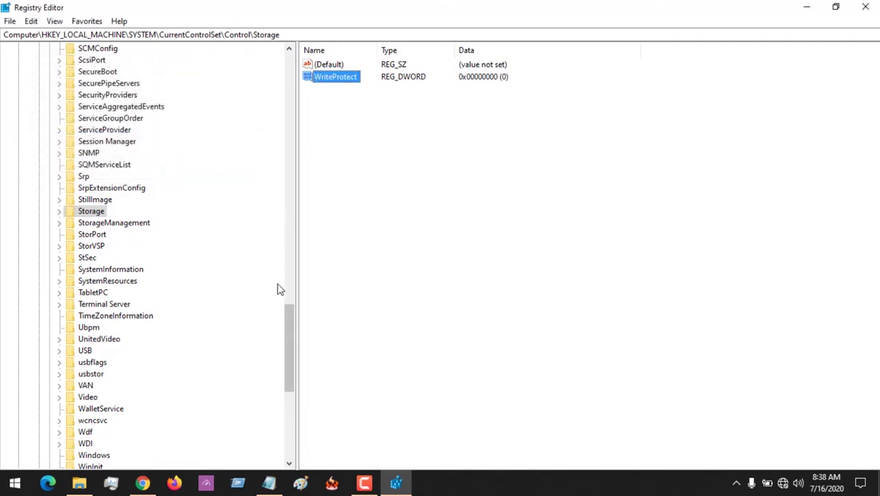
{"action": "scroll", "coordinate": [291, 344], "scroll_direction": "down", "scroll_amount": 1}
{"action": "left_click_drag", "start_coordinate": [292, 345], "coordinate": [292, 298]}
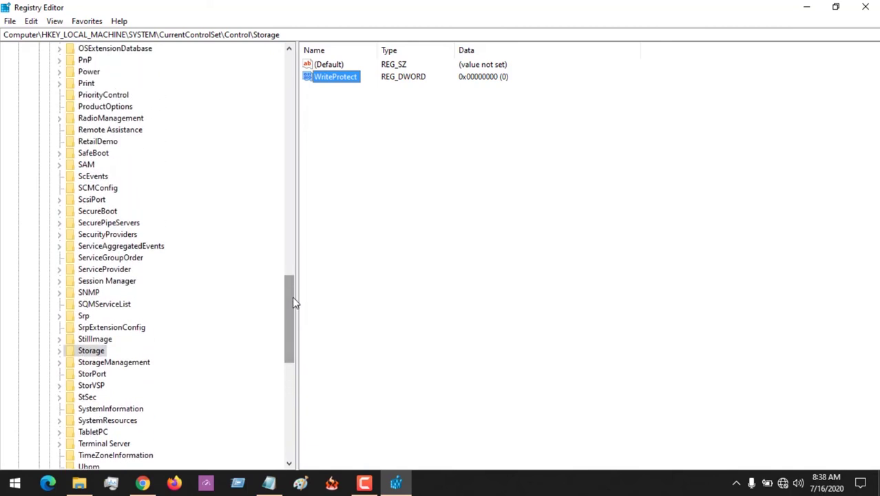
{"action": "left_click", "coordinate": [270, 486]}
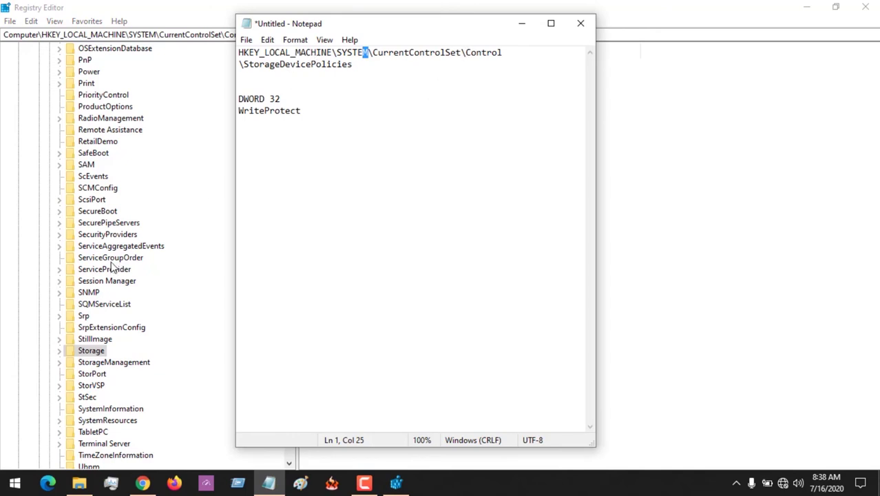
Close Registry Editor with WriteProtect left at 0 and minimize the Notepad notes.
{"action": "left_click", "coordinate": [85, 352]}
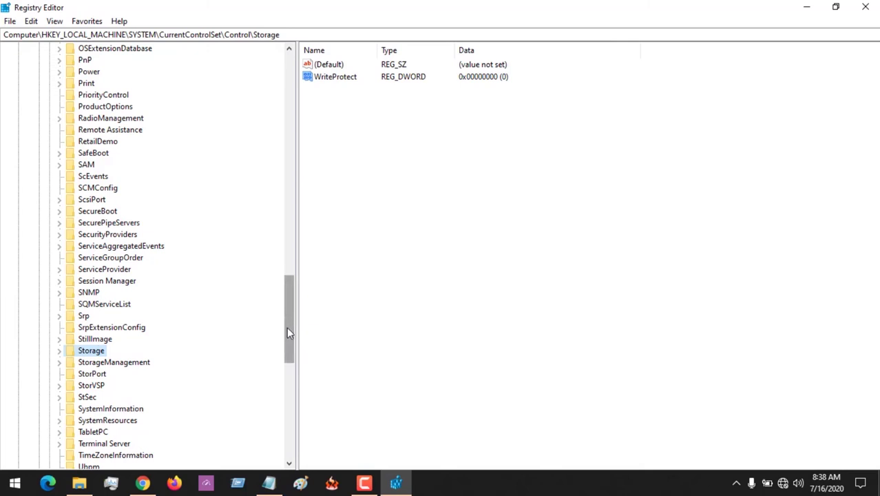
{"action": "scroll", "coordinate": [287, 331], "scroll_direction": "down", "scroll_amount": 2}
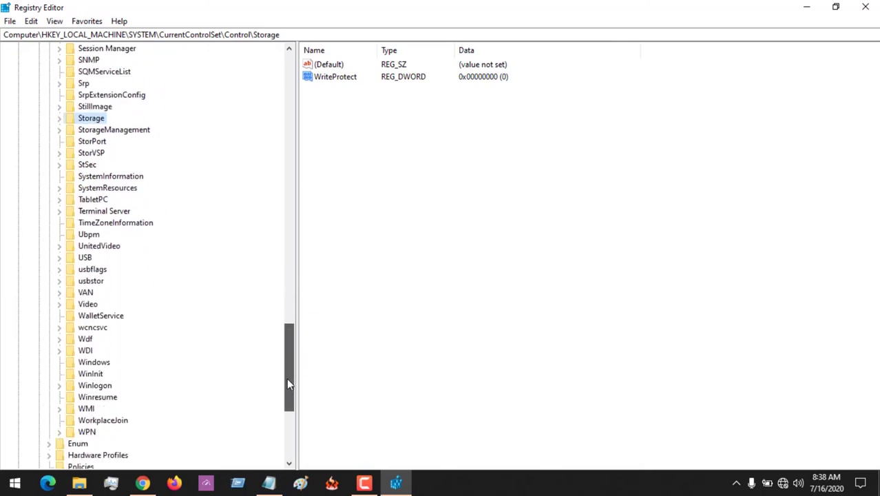
{"action": "left_click_drag", "start_coordinate": [288, 351], "coordinate": [289, 396]}
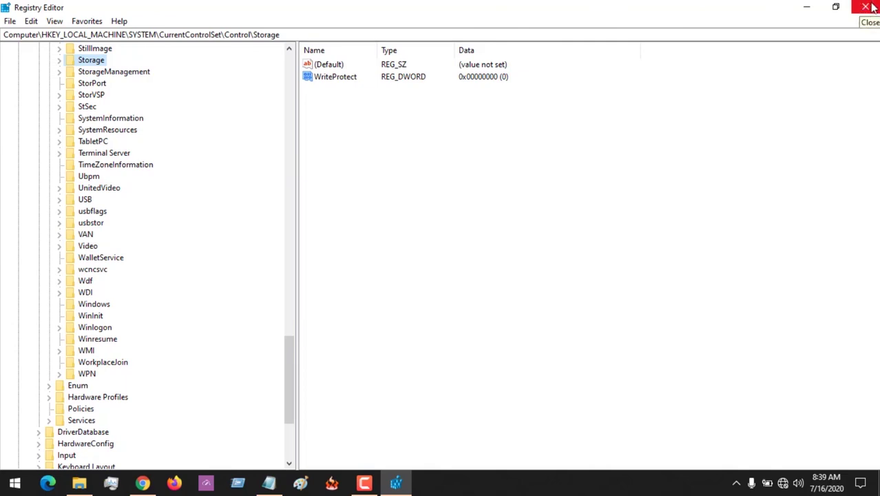
{"action": "left_click", "coordinate": [864, 8]}
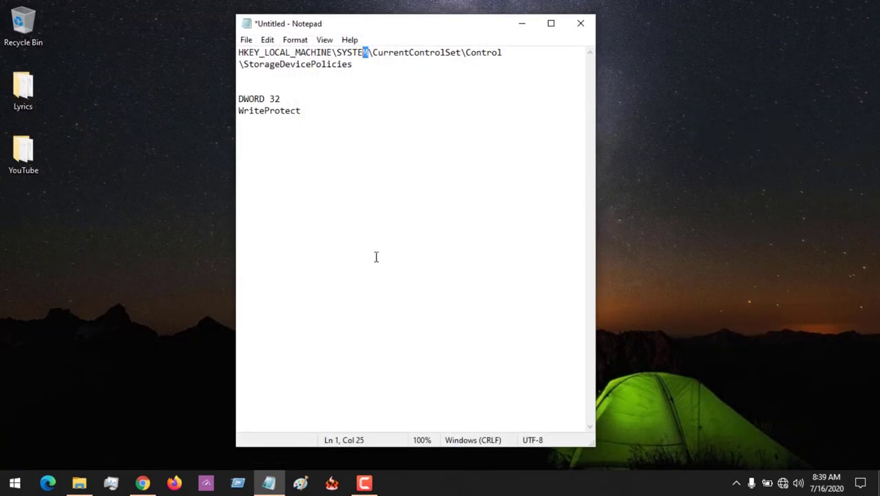
{"action": "left_click", "coordinate": [522, 25]}
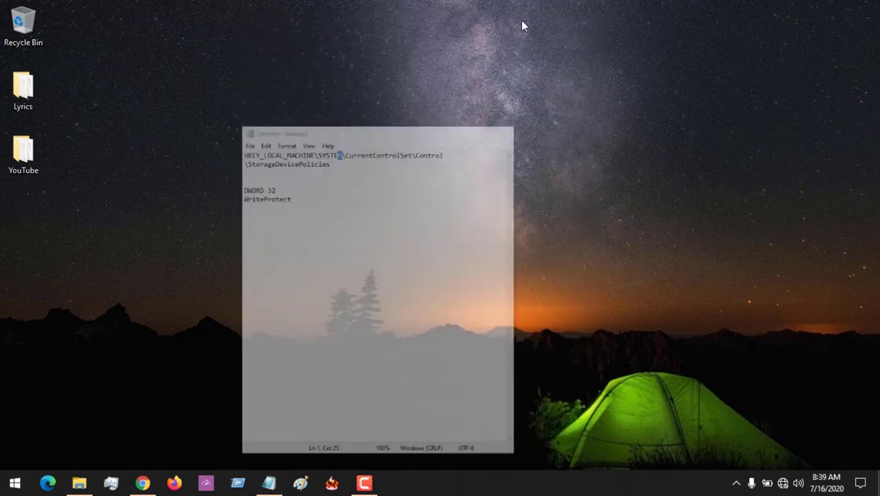